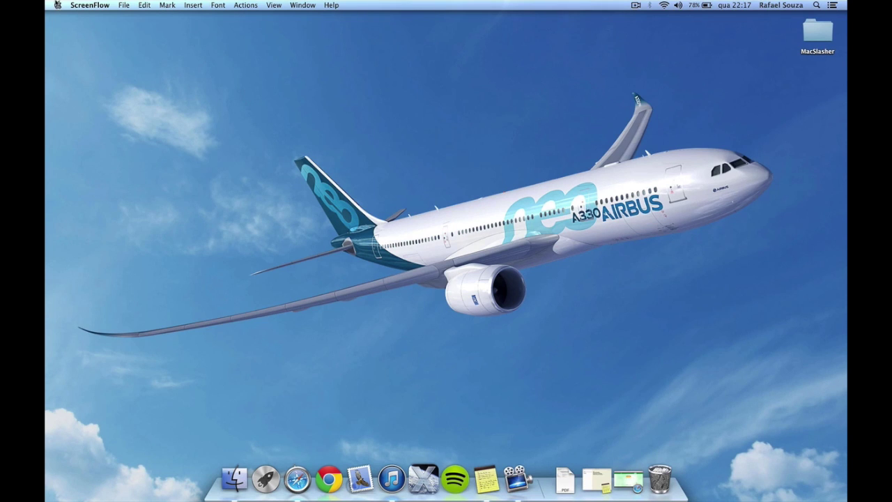
# View this Mac's details in About This Mac, then close that window.
pyautogui.click(58, 5)
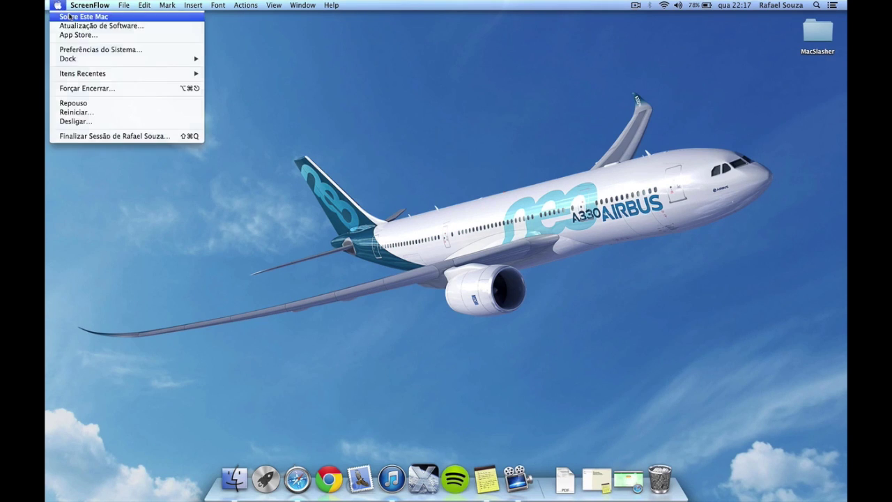
pyautogui.click(70, 15)
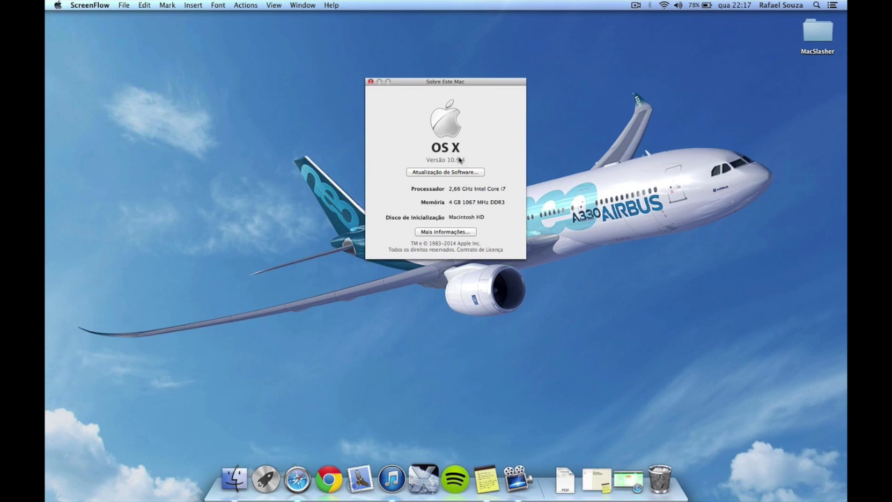
pyautogui.click(370, 82)
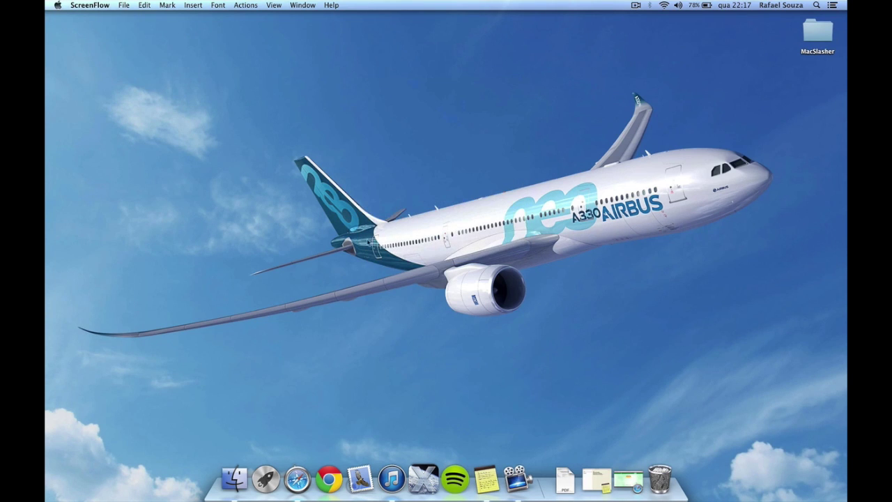
# Restore Safari, close the µTorrent page, and note the Left 4 Dead 2 [CXZ] [MAC] torrent's 4.84 GB size.
pyautogui.click(627, 479)
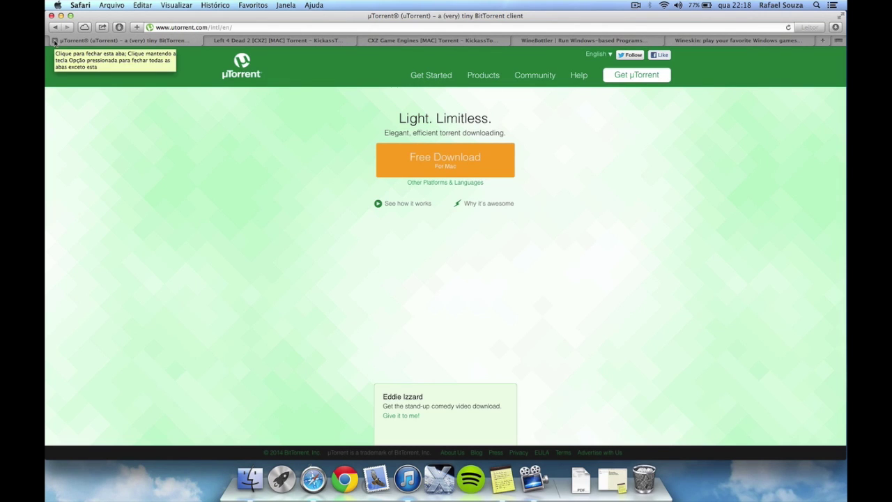
pyautogui.click(54, 42)
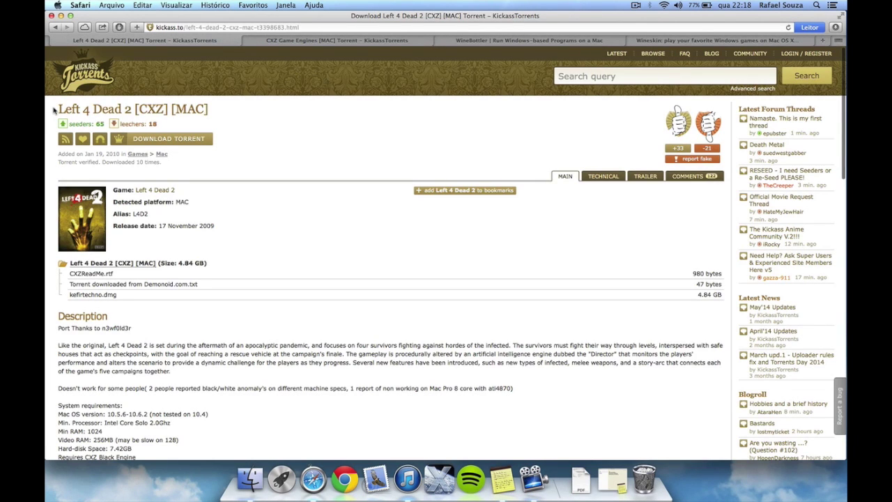
pyautogui.moveTo(54, 109); pyautogui.dragTo(222, 114)
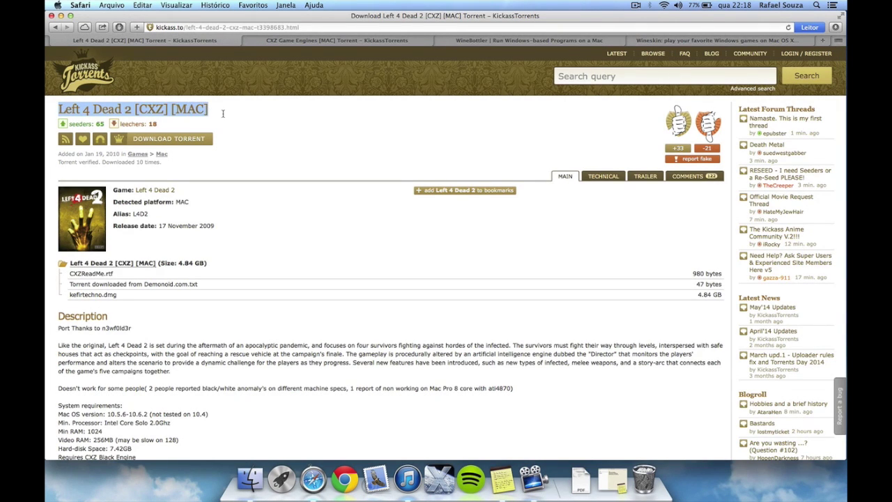
pyautogui.click(160, 261)
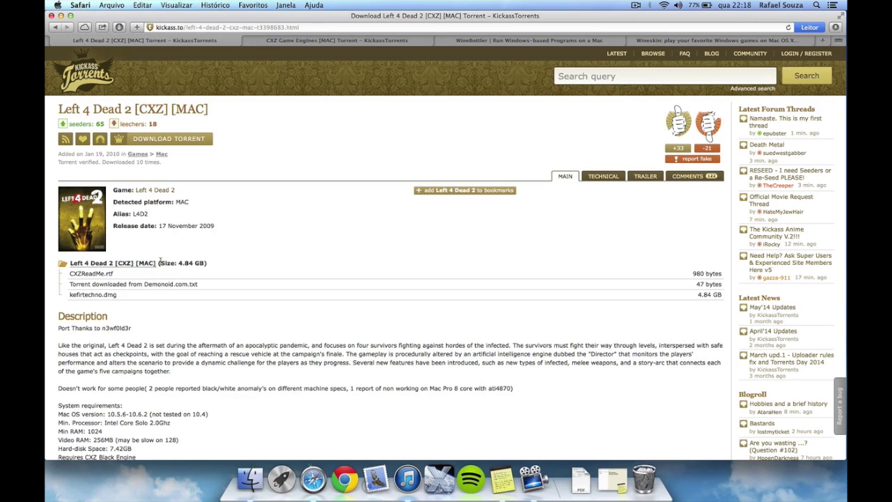
pyautogui.moveTo(160, 261); pyautogui.dragTo(201, 263)
pyautogui.click(203, 263)
# Close the Left 4 Dead 2 torrent page, then the CXZ Game Engines [MAC] page.
pyautogui.click(54, 41)
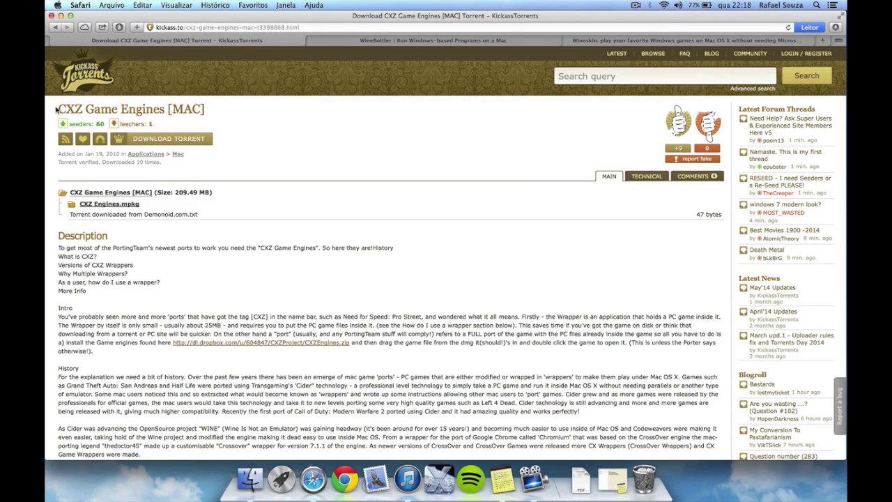
pyautogui.moveTo(56, 109); pyautogui.dragTo(210, 107)
pyautogui.click(154, 248)
pyautogui.click(55, 40)
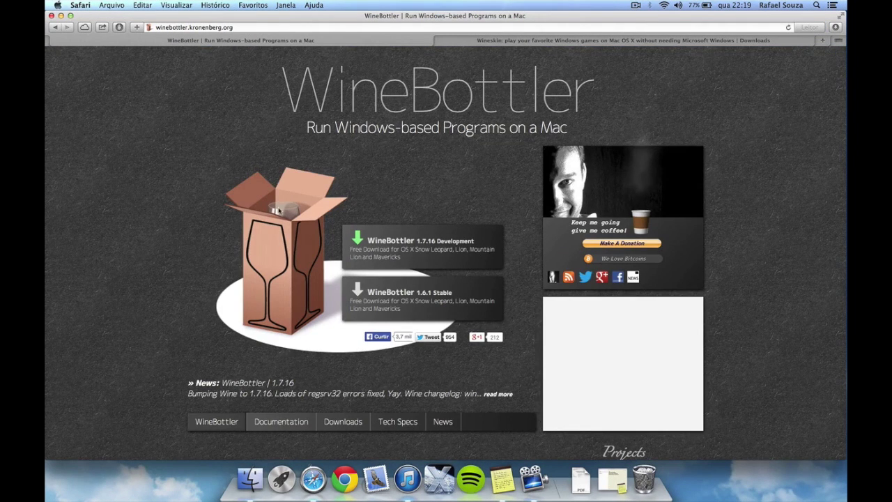
# Download WineBottler 1.6.1 Stable, check its progress in Downloads, and close the WineBottler page.
pyautogui.moveTo(306, 127); pyautogui.dragTo(700, 50)
pyautogui.click(418, 300)
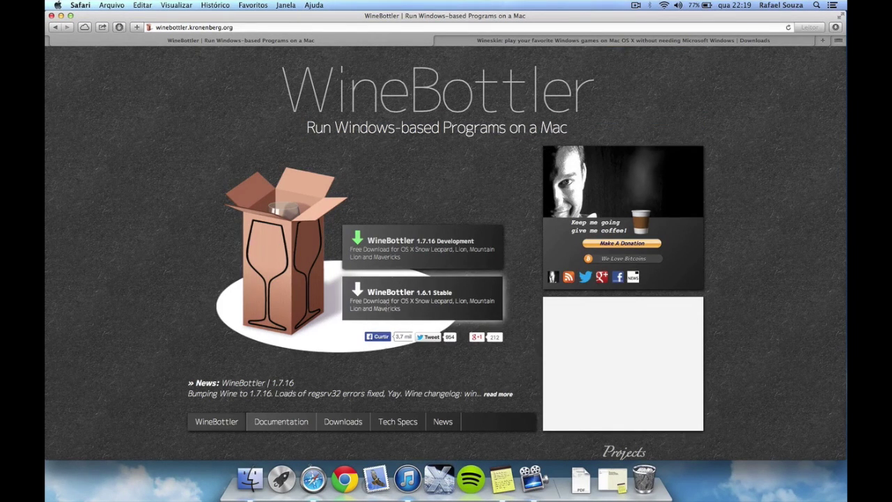
pyautogui.click(385, 307)
pyautogui.click(462, 293)
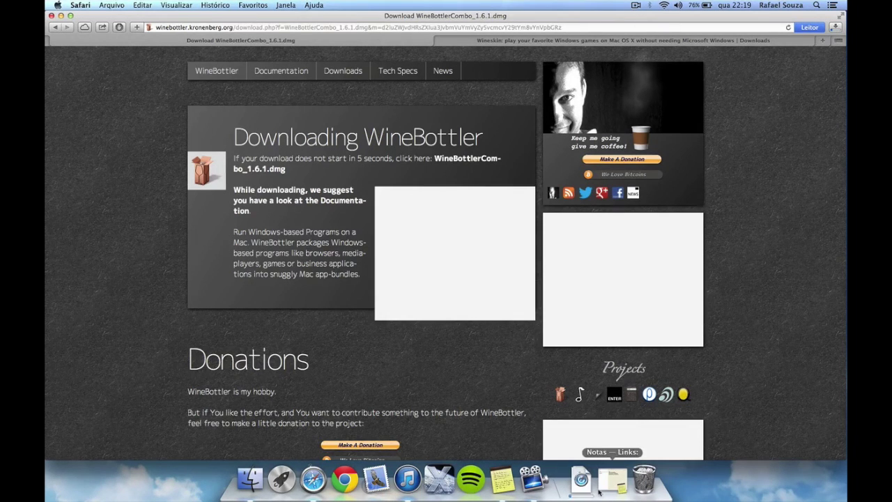
pyautogui.click(584, 489)
pyautogui.click(494, 389)
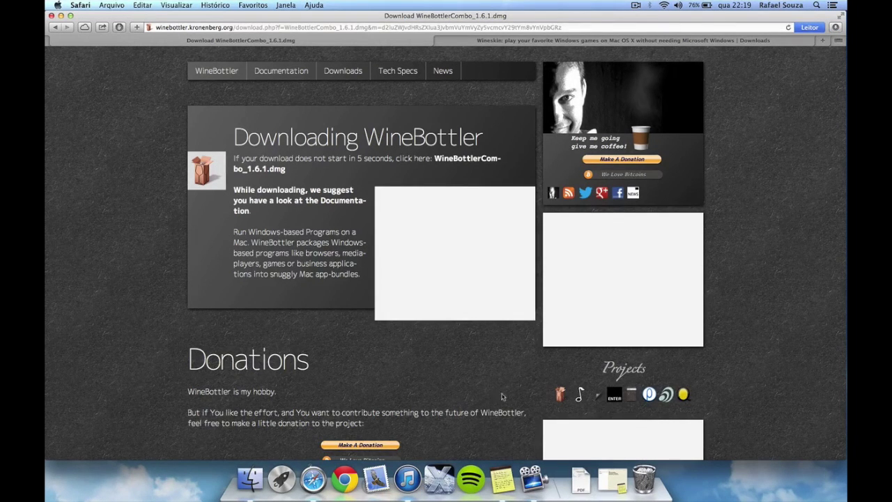
pyautogui.click(55, 40)
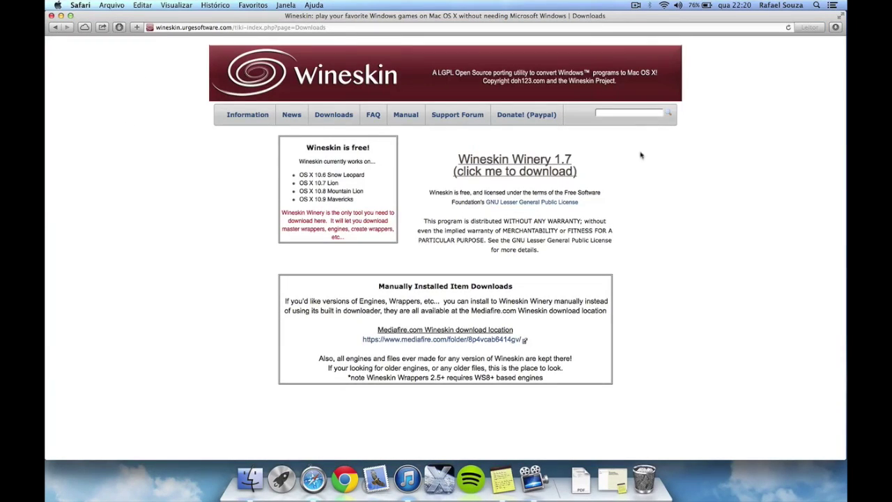
# Look over the Wineskin Winery 1.7 download heading, then close the Safari window.
pyautogui.moveTo(437, 158); pyautogui.dragTo(601, 169)
pyautogui.click(602, 170)
pyautogui.click(51, 15)
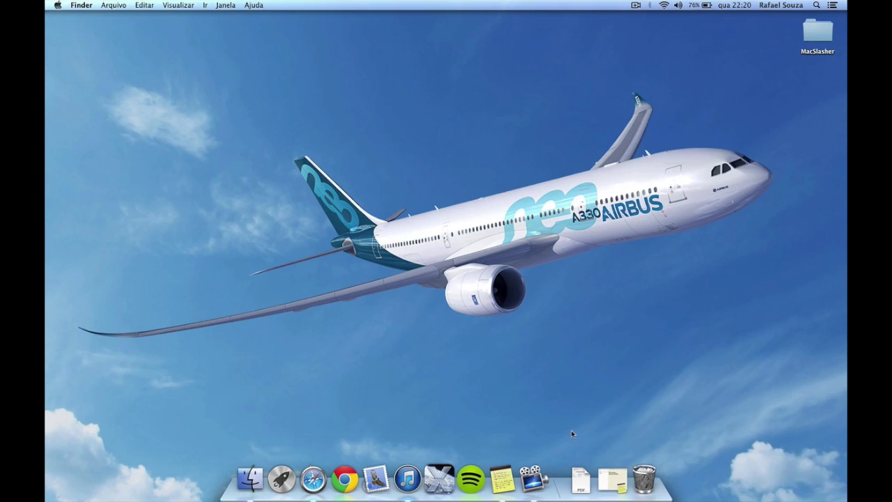
# Check Launchpad's Wine folder for Left 4 Dead 2 and open Applications in a new Finder window.
pyautogui.click(282, 479)
pyautogui.click(258, 146)
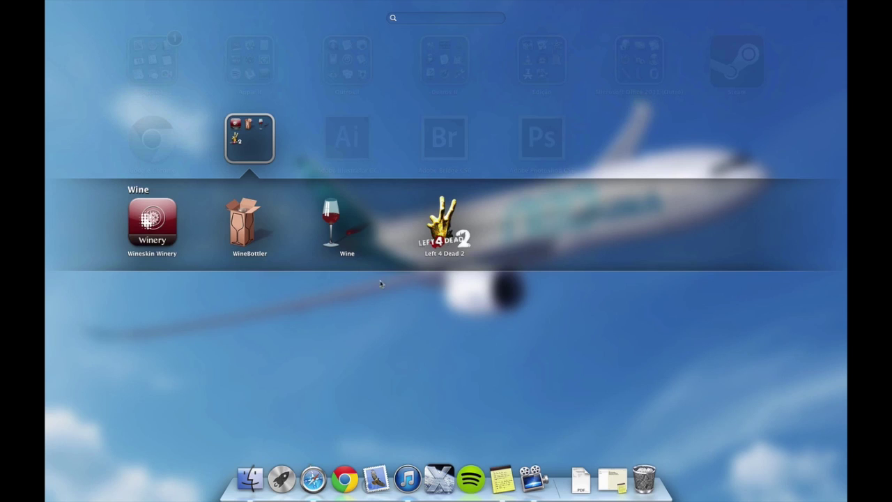
pyautogui.click(246, 479)
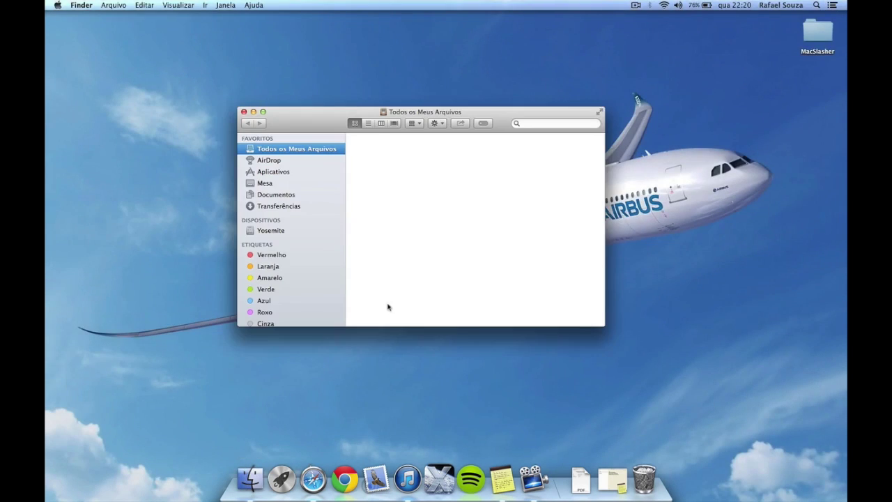
pyautogui.click(304, 173)
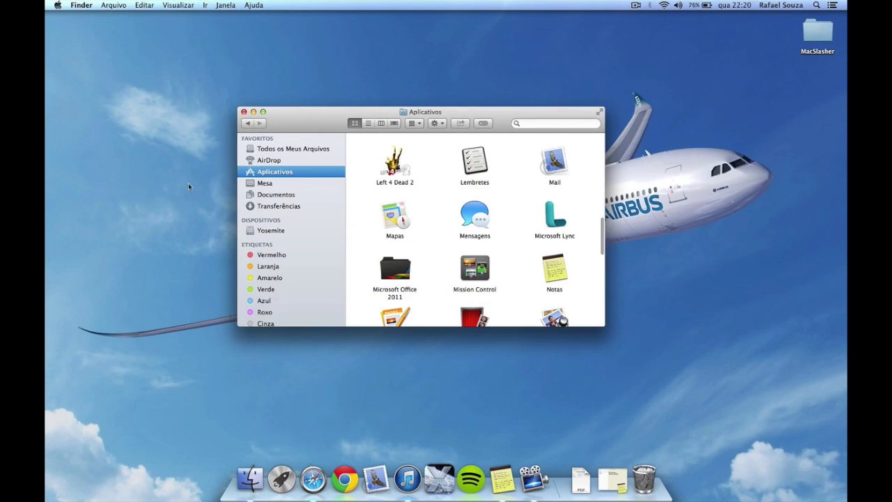
pyautogui.click(282, 480)
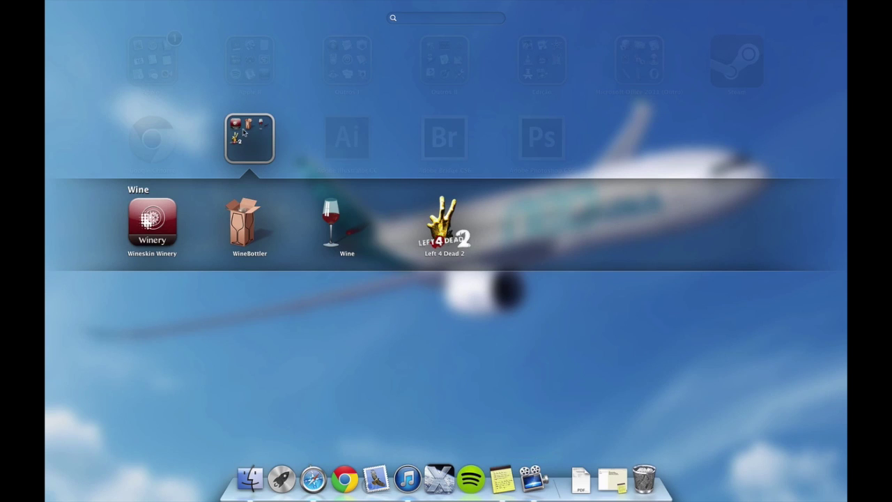
pyautogui.click(251, 150)
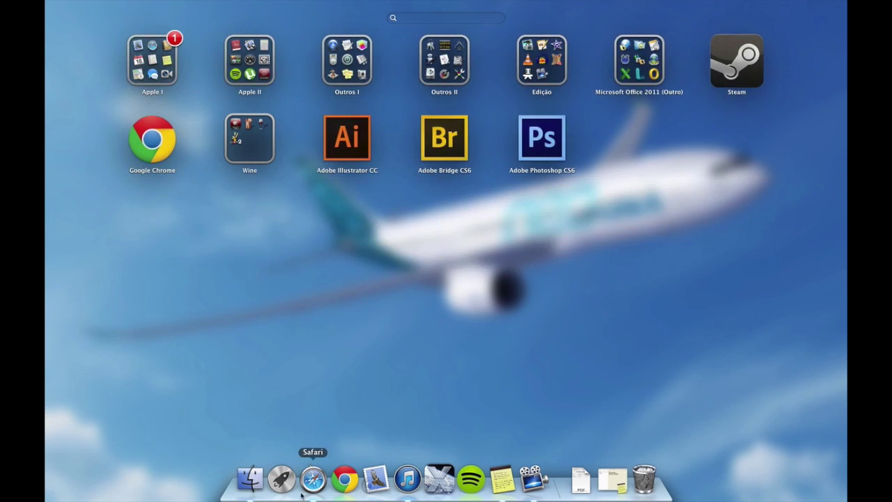
pyautogui.rightClick(281, 484)
# Show the package contents of the Left 4 Dead 2 app in Applications.
pyautogui.moveTo(292, 124); pyautogui.dragTo(351, 134)
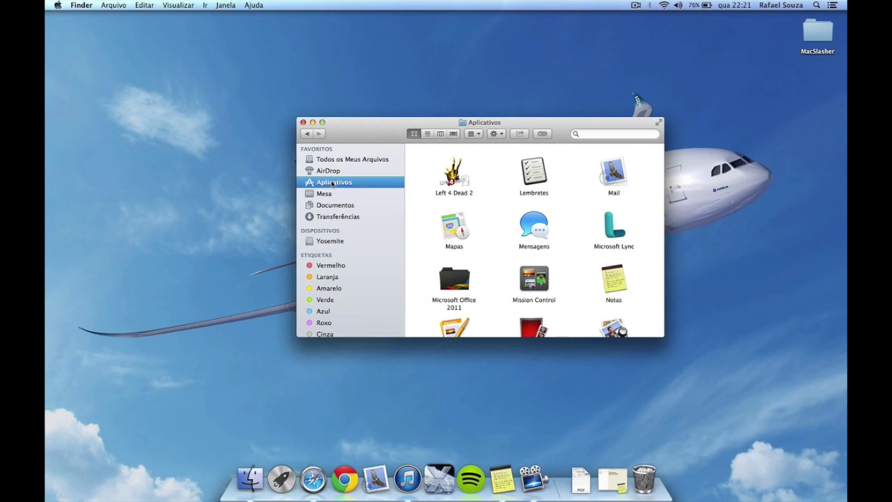
pyautogui.scroll(2, 469, 187)
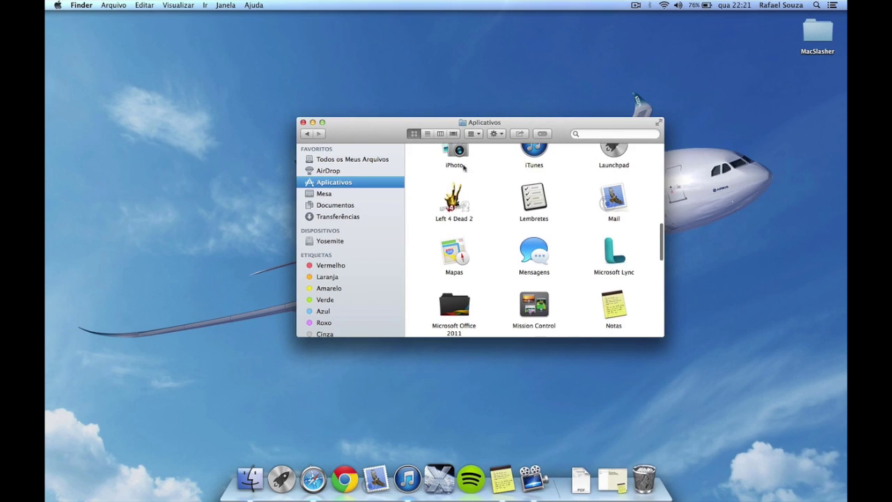
pyautogui.moveTo(418, 180); pyautogui.dragTo(493, 228)
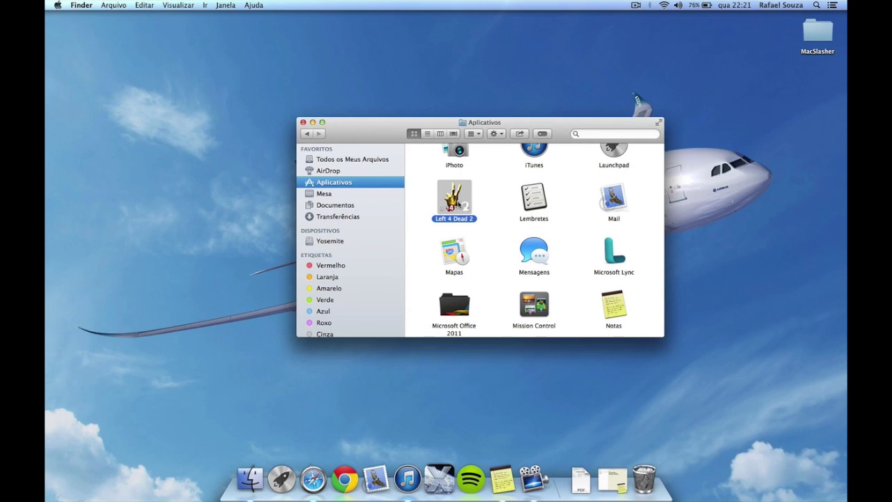
pyautogui.rightClick(458, 201)
pyautogui.click(484, 216)
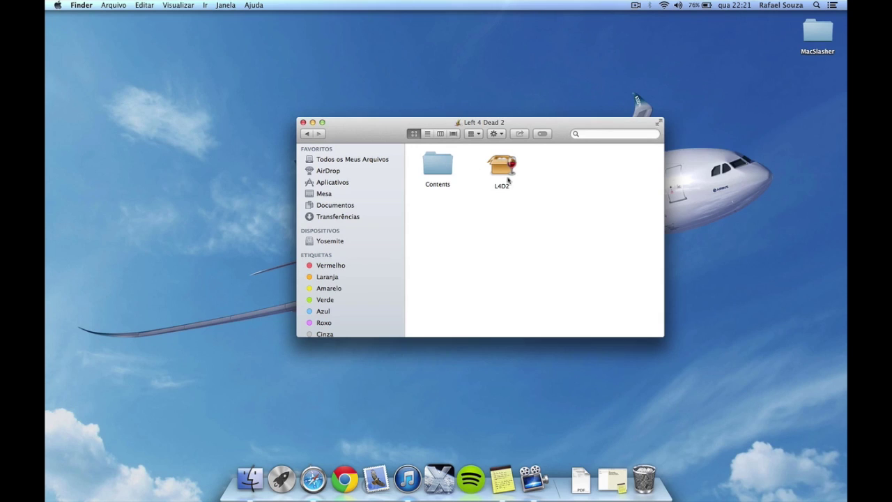
# Navigate Contents > root > drive_c > Program Files > Left 4 Dead 2 in the wrapper.
pyautogui.doubleClick(446, 169)
pyautogui.click(446, 279)
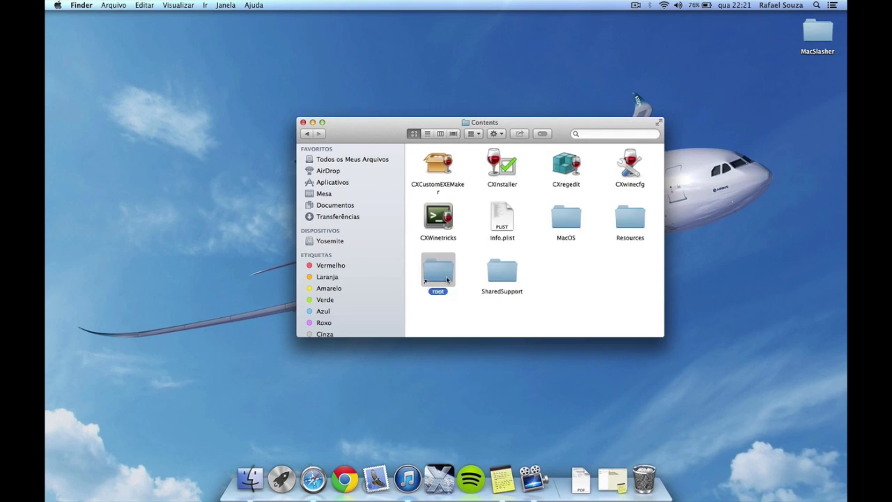
pyautogui.doubleClick(446, 280)
pyautogui.doubleClick(561, 165)
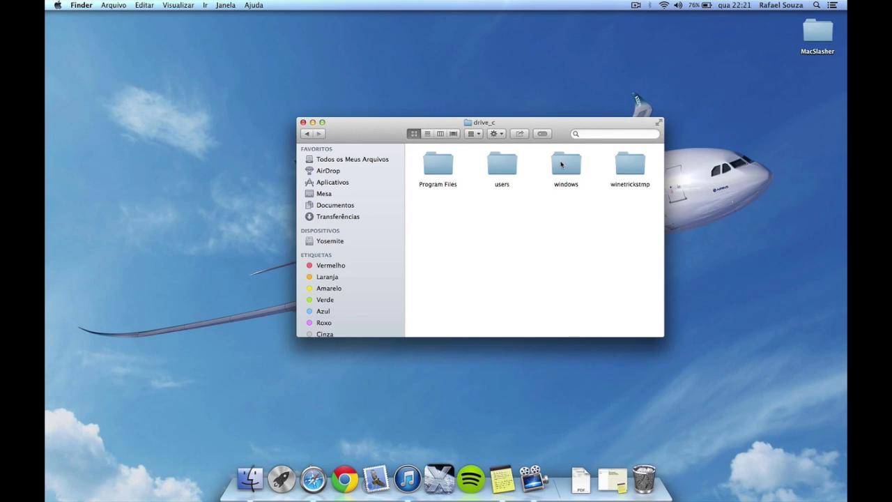
pyautogui.doubleClick(435, 167)
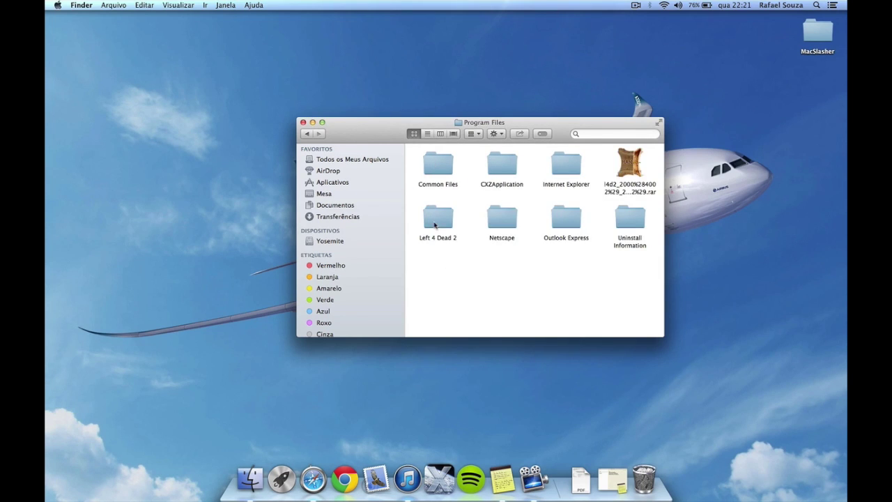
pyautogui.doubleClick(436, 222)
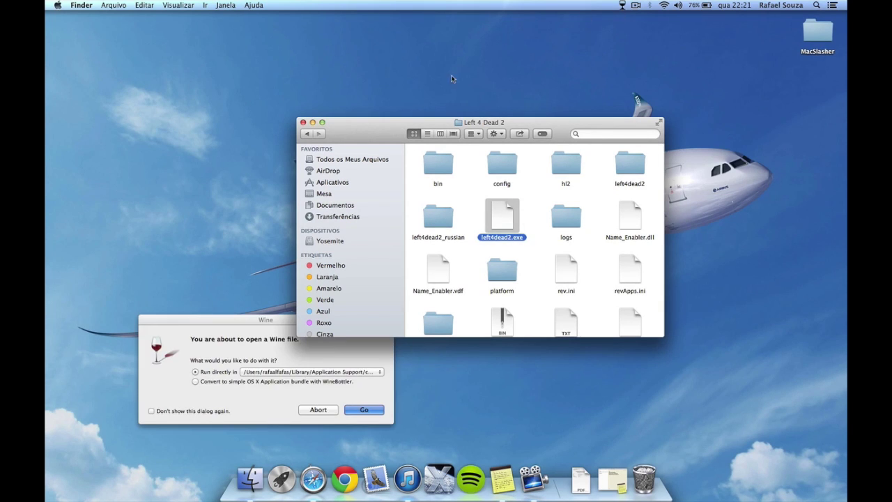
# Close Finder and run left4dead2.exe directly in Wine to start the game.
pyautogui.click(303, 123)
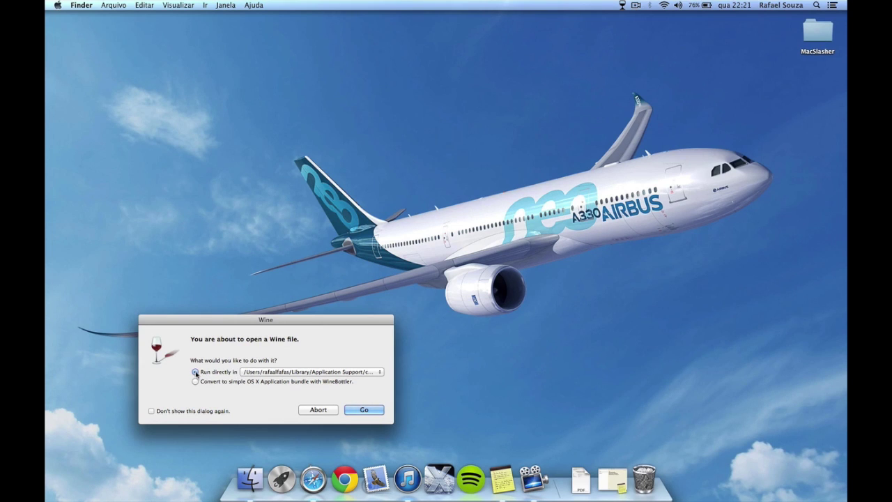
pyautogui.click(361, 410)
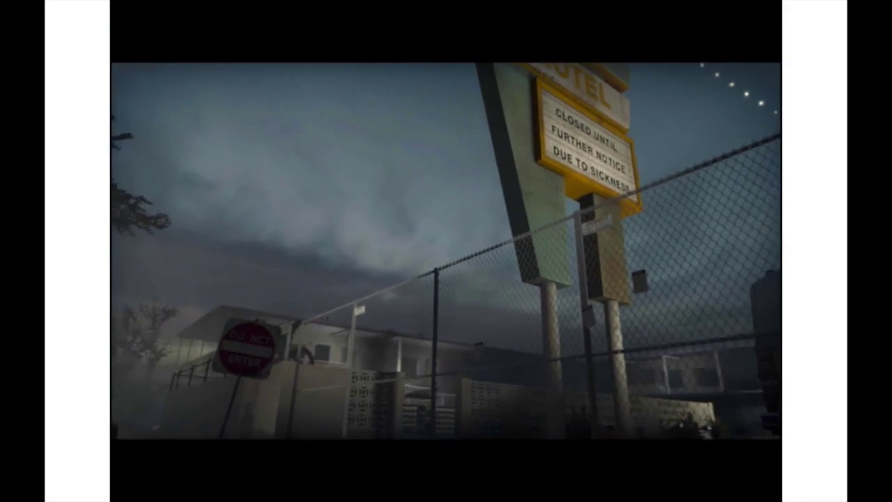
# Skip the intro and set the Video aspect ratio to Widescreen 16:10 under Options.
pyautogui.click(256, 198)
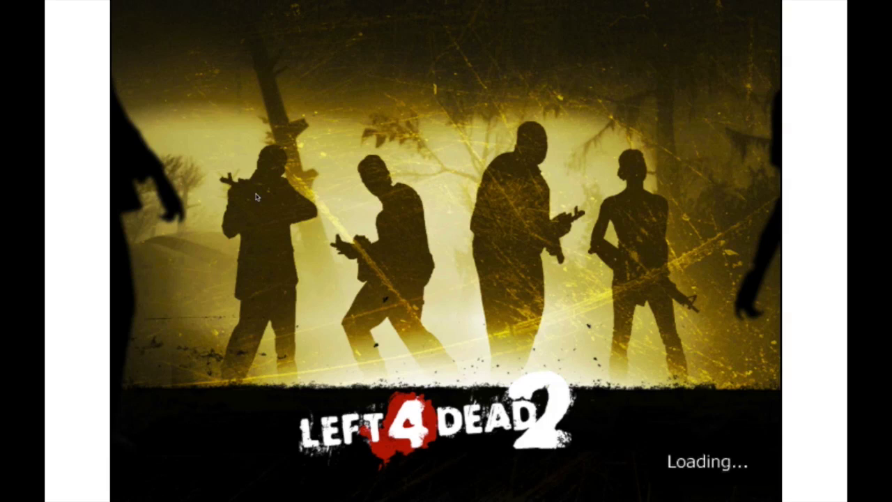
pyautogui.press('Down')
pyautogui.press('Down')
pyautogui.press('Return')
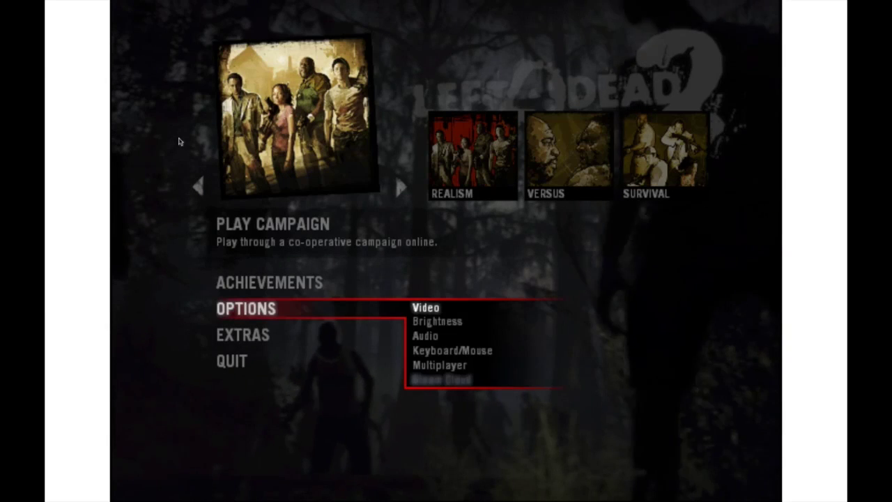
pyautogui.press('Return')
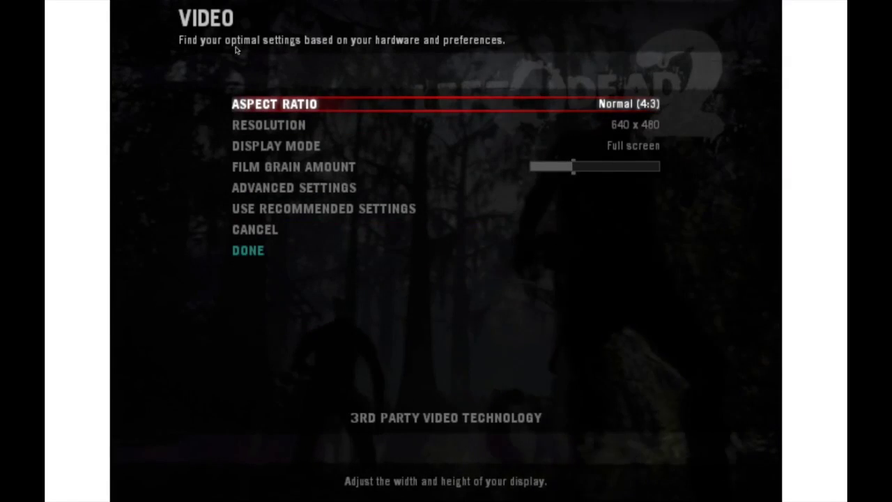
pyautogui.press('Return')
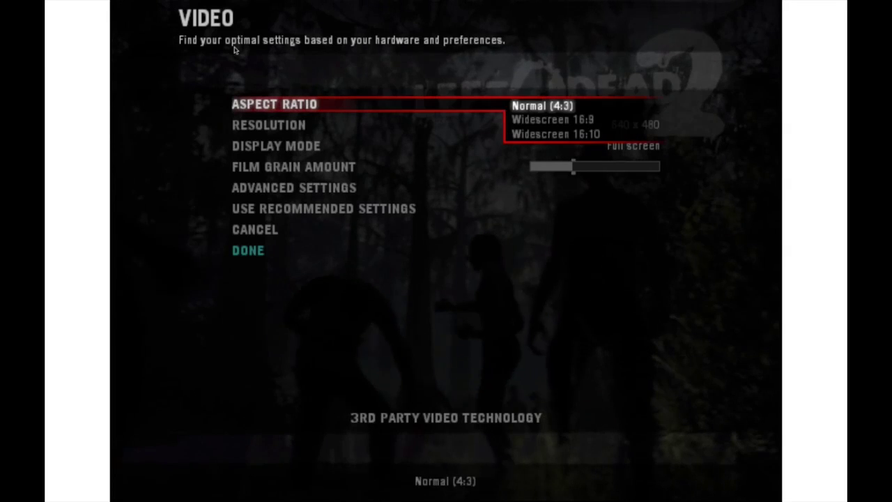
pyautogui.press('Down')
pyautogui.press('Return')
pyautogui.press('Down')
pyautogui.press('Up')
pyautogui.press('Return')
pyautogui.press('Down')
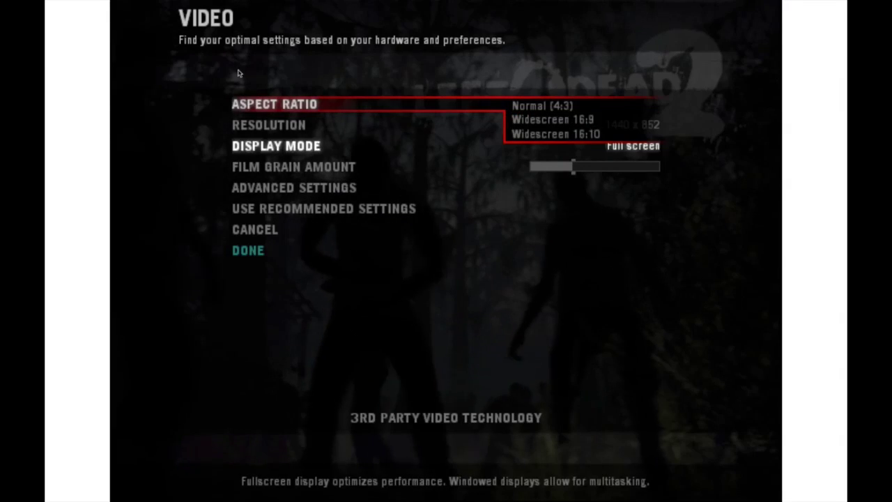
pyautogui.press('Return')
# Apply the 1680 x 1050 video settings and step the main menu to Single Player.
pyautogui.press('Down')
pyautogui.press('Return')
pyautogui.press('Down')
pyautogui.press('Down')
pyautogui.press('Down')
pyautogui.press('Down')
pyautogui.press('Down')
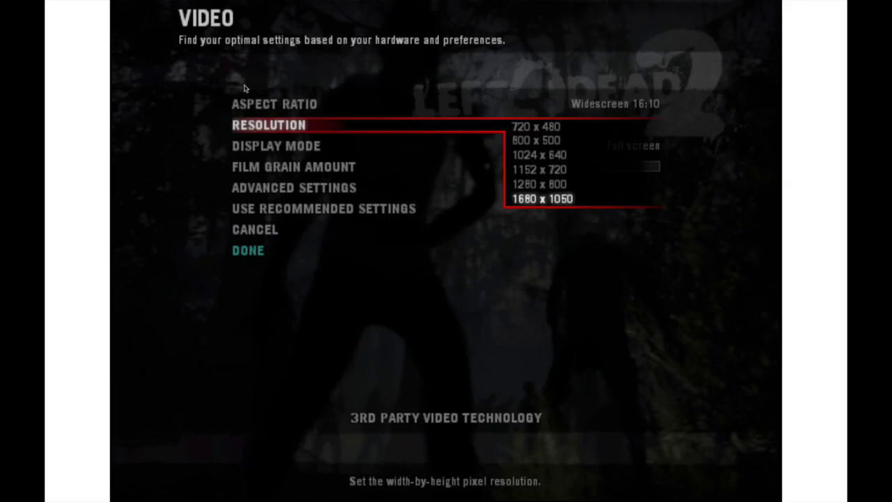
pyautogui.press('Escape')
pyautogui.press('Down')
pyautogui.press('Down')
pyautogui.press('Down')
pyautogui.press('Down')
pyautogui.press('Down')
pyautogui.press('Down')
pyautogui.press('Return')
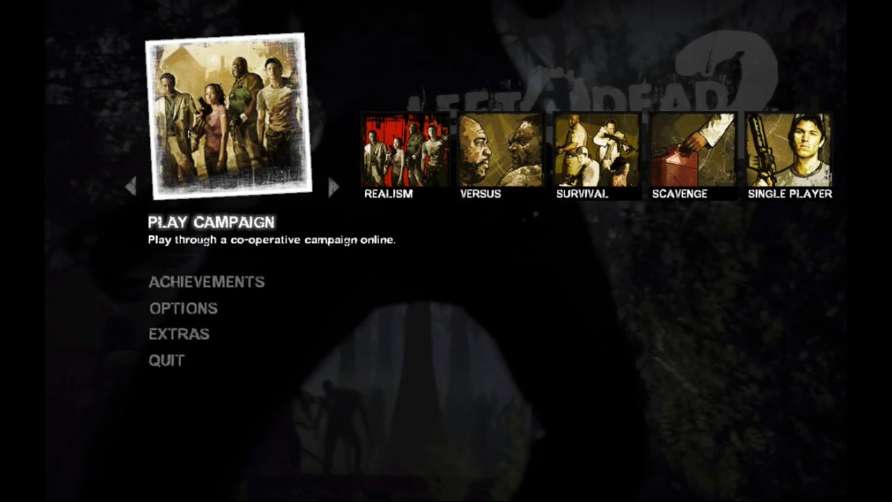
pyautogui.press('Right')
pyautogui.press('Right')
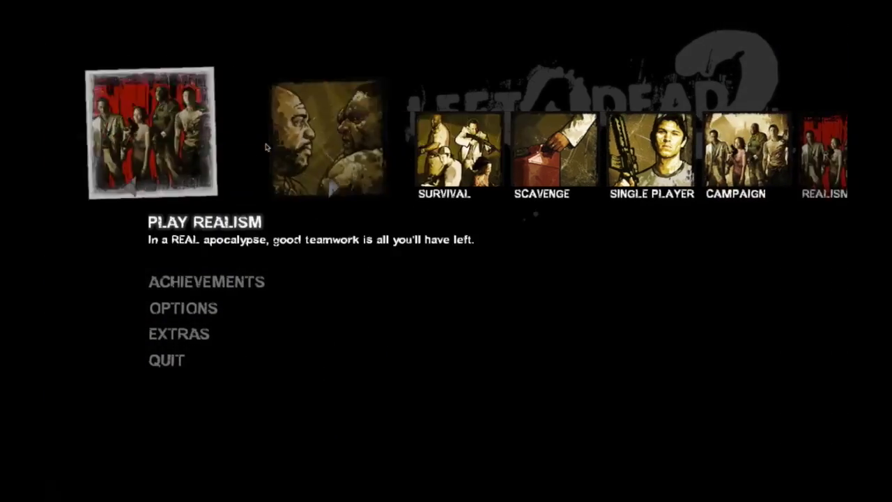
pyautogui.press('Right')
pyautogui.press('Right')
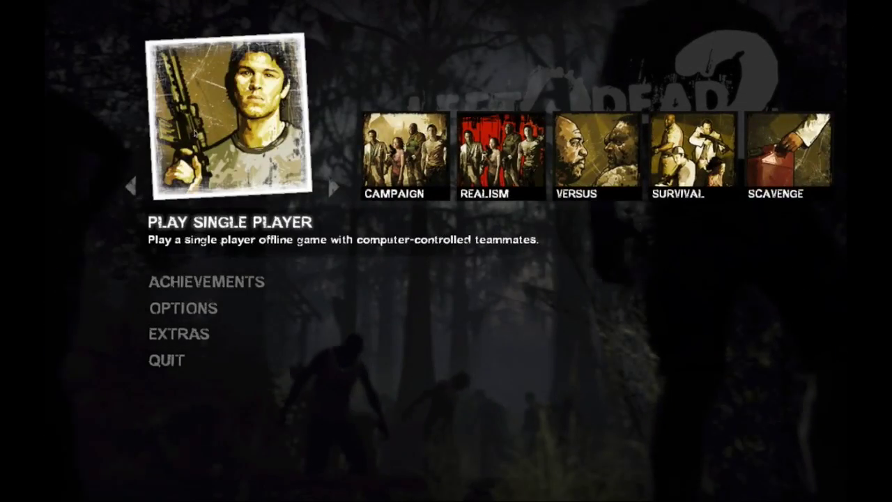